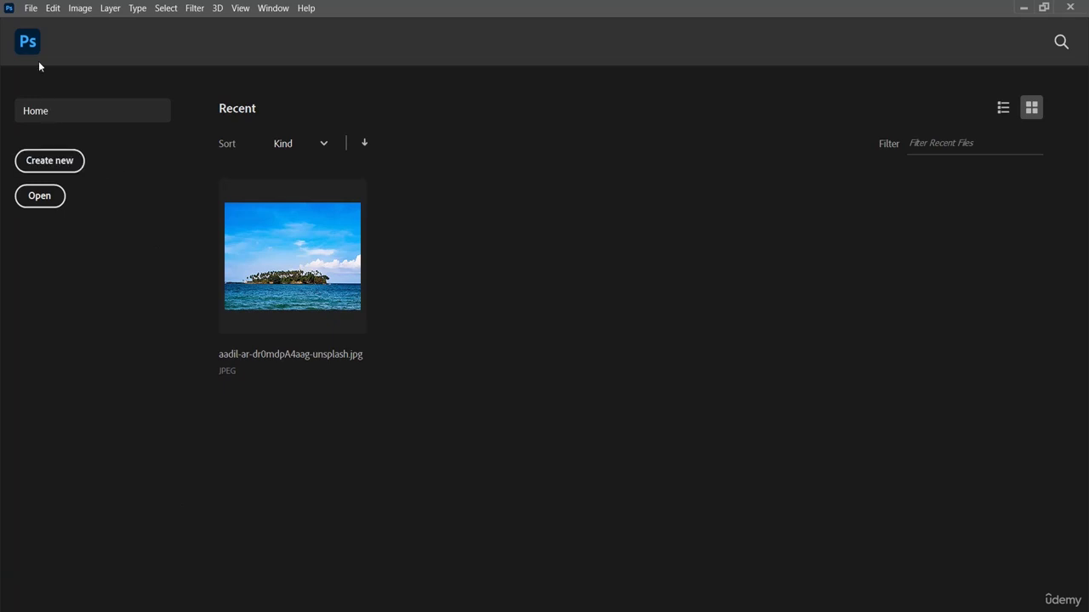
# Create a new 7 x 5 inch landscape document at 300 pixels/inch in RGB Color with a white background
pyautogui.click(31, 10)
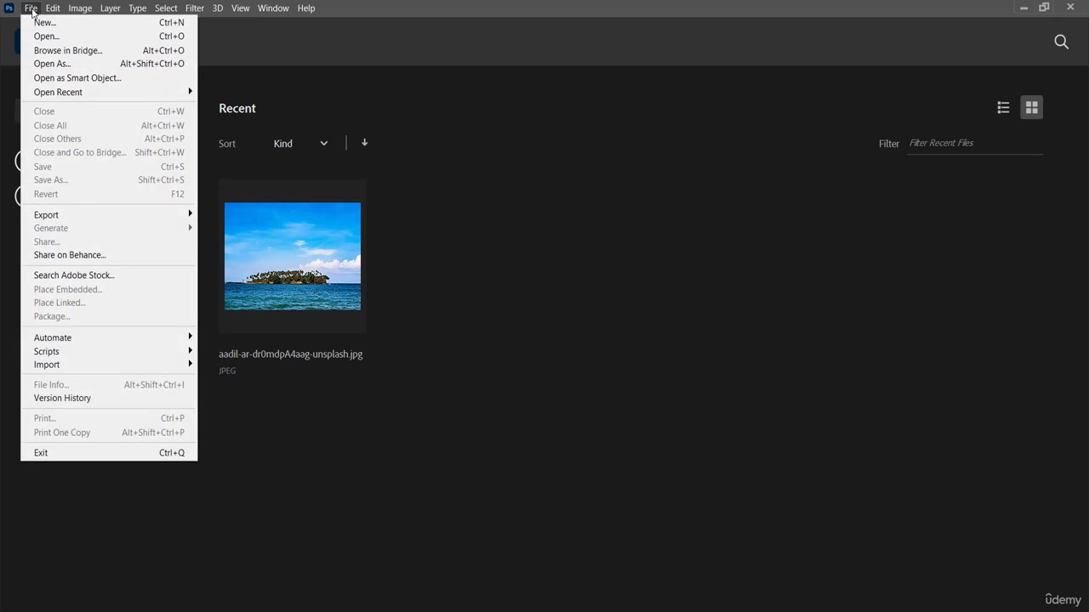
pyautogui.click(79, 25)
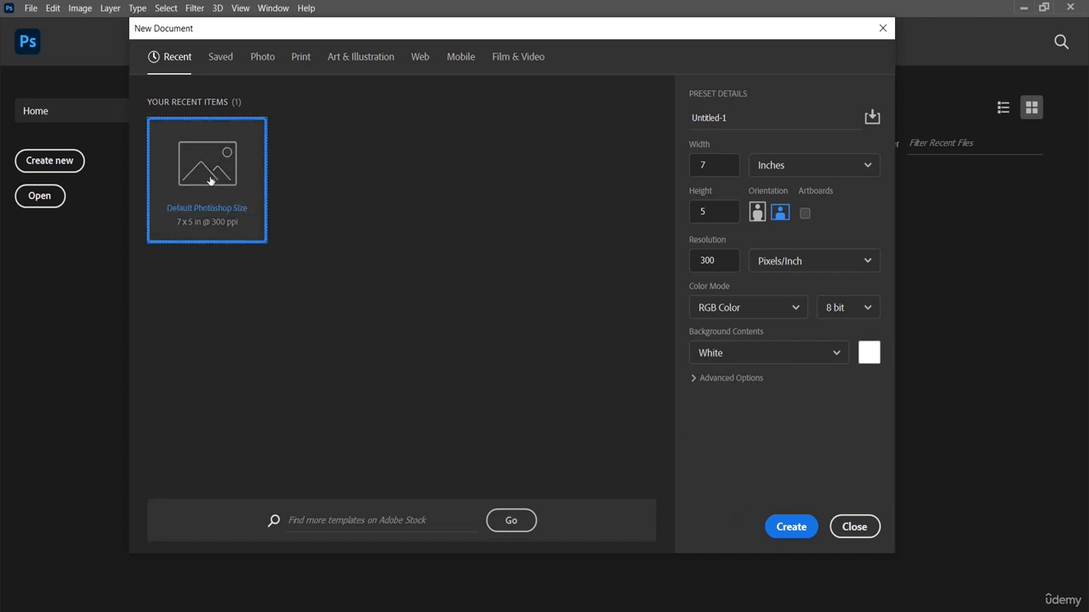
pyautogui.click(791, 527)
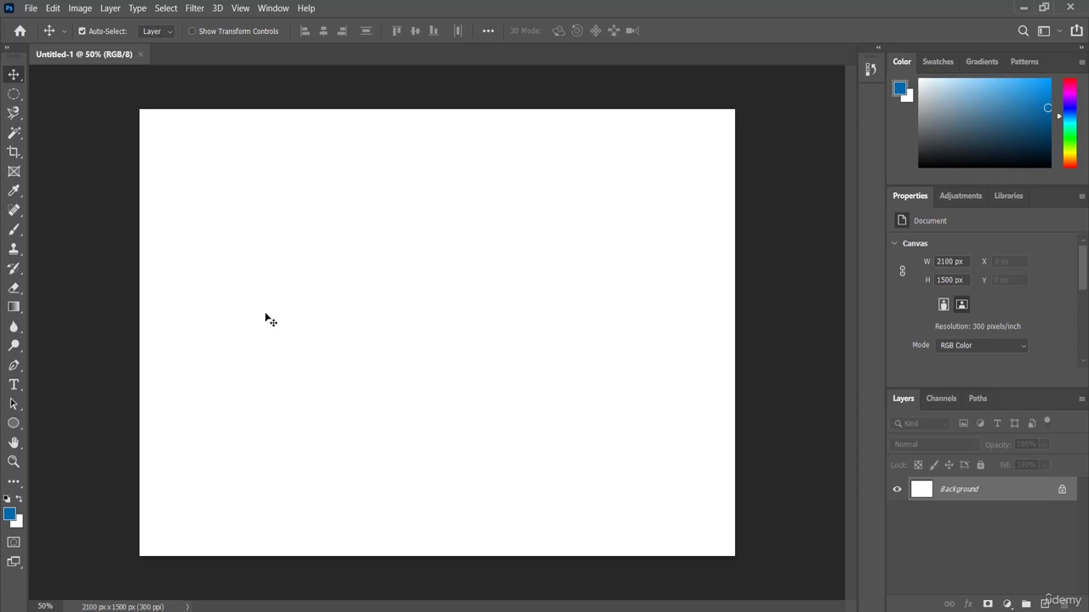
# Place the island image aadil-ar-dr0mdpA4aag-unsplash from the Exercise File folder as an embedded object
pyautogui.click(29, 12)
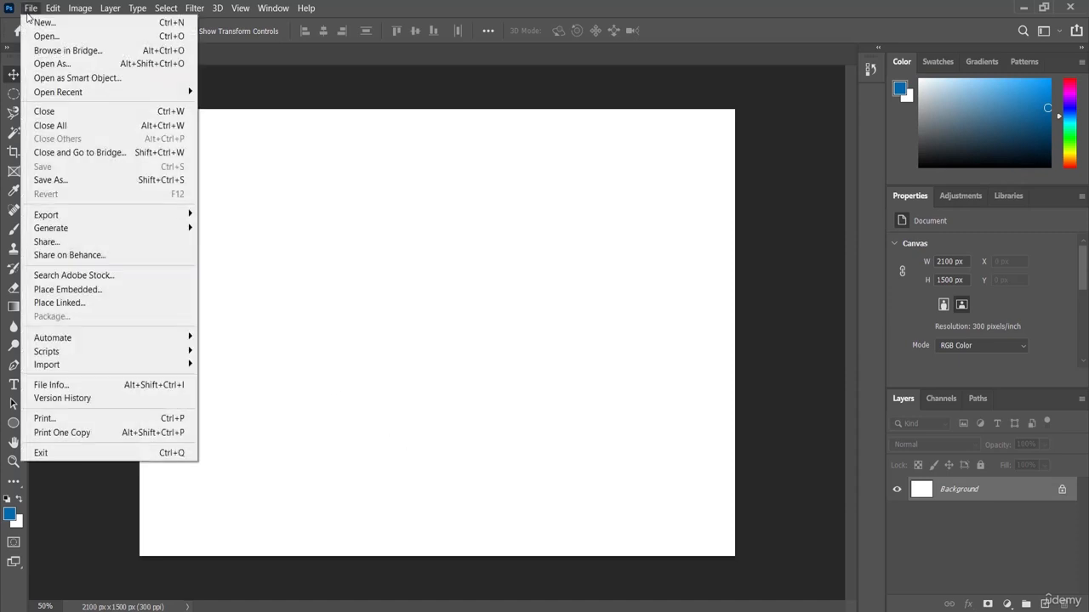
pyautogui.click(117, 291)
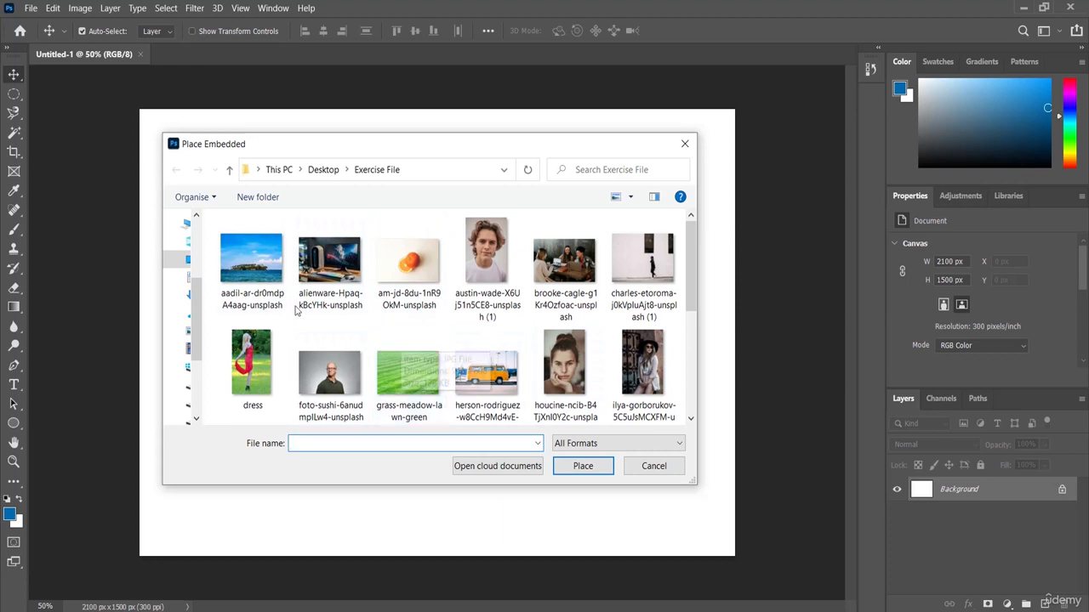
pyautogui.click(252, 259)
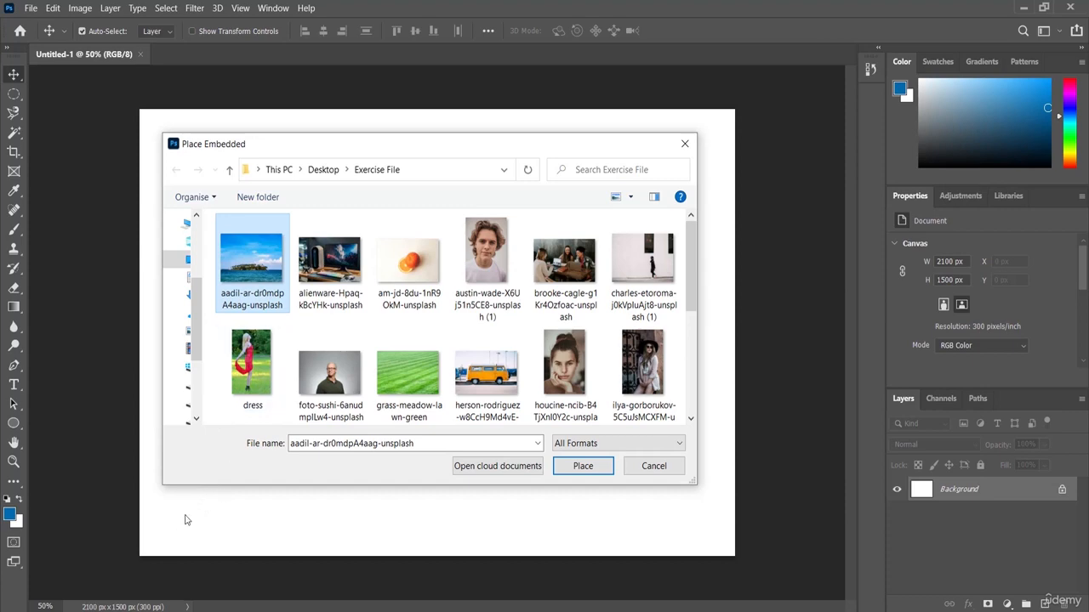
pyautogui.click(582, 467)
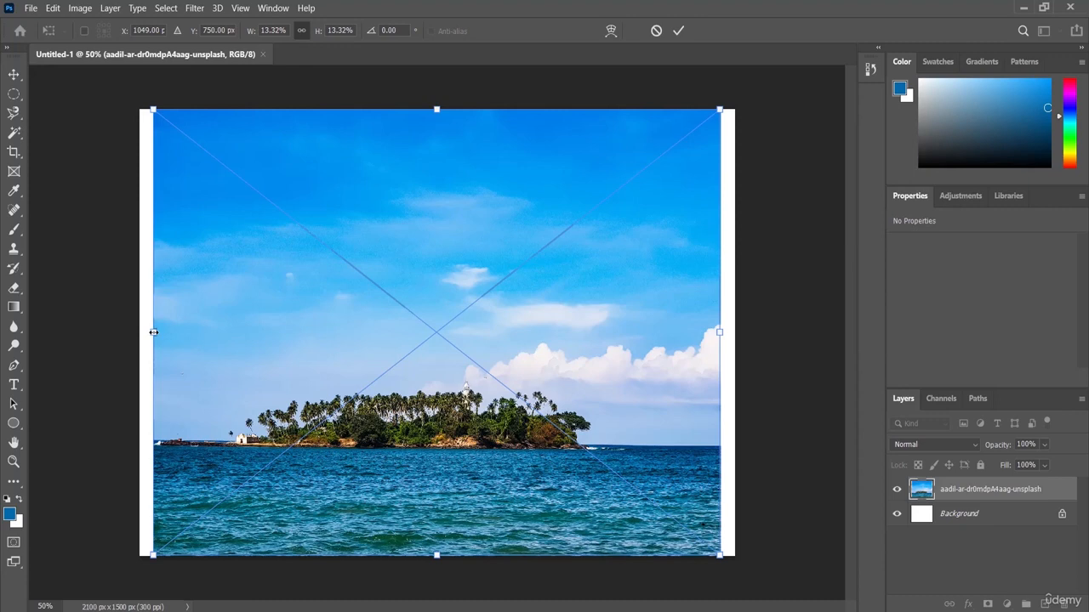
# Scale the placed island image proportionally to 13.99% so it spans the full canvas width, and commit the transform
pyautogui.moveTo(154, 333); pyautogui.dragTo(141, 334)
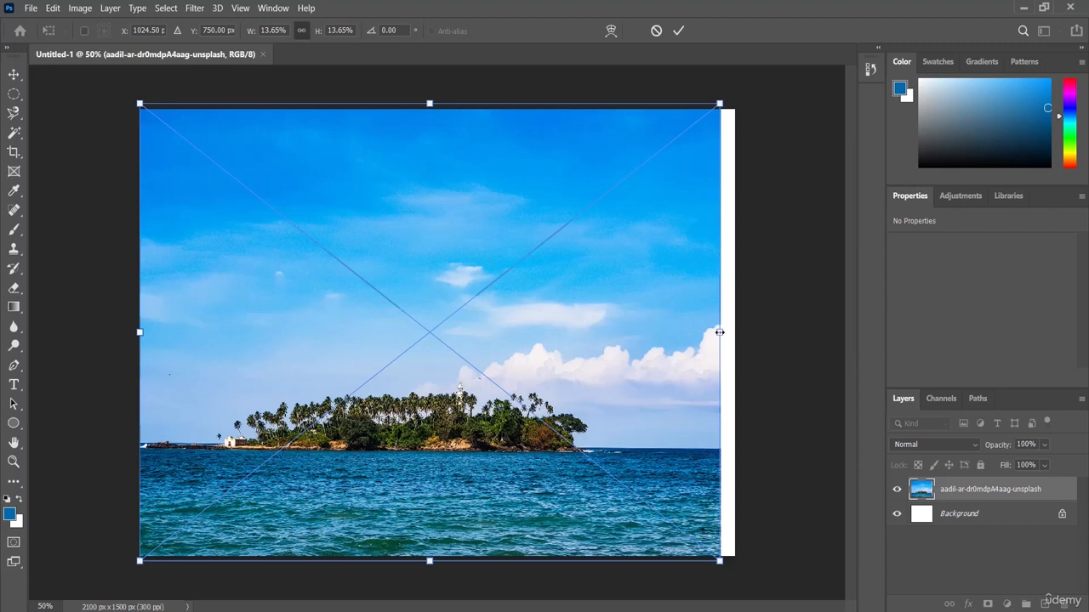
pyautogui.moveTo(720, 332); pyautogui.dragTo(734, 332)
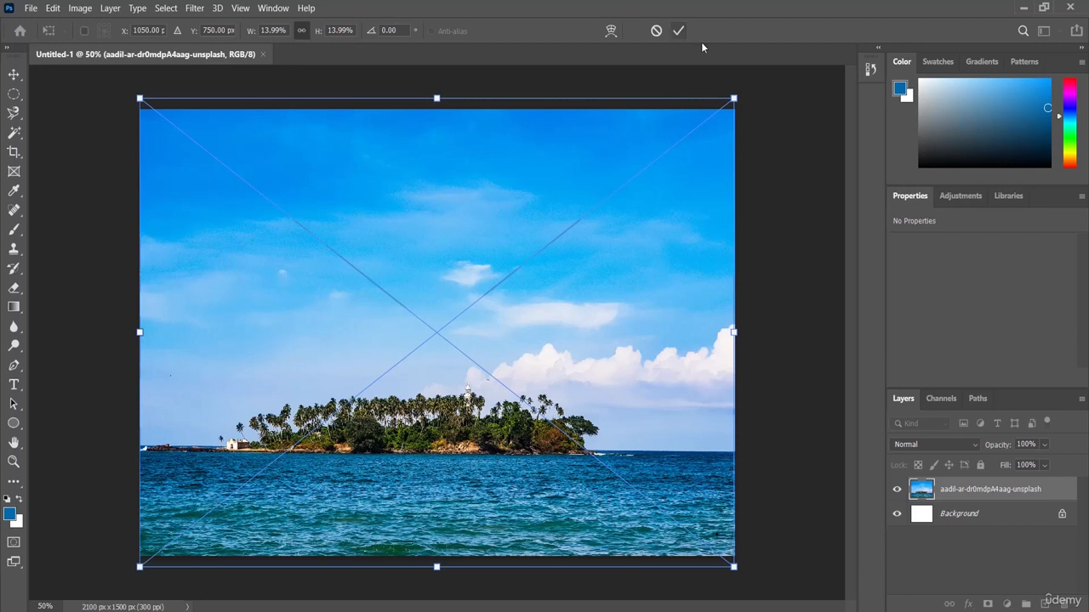
pyautogui.click(678, 32)
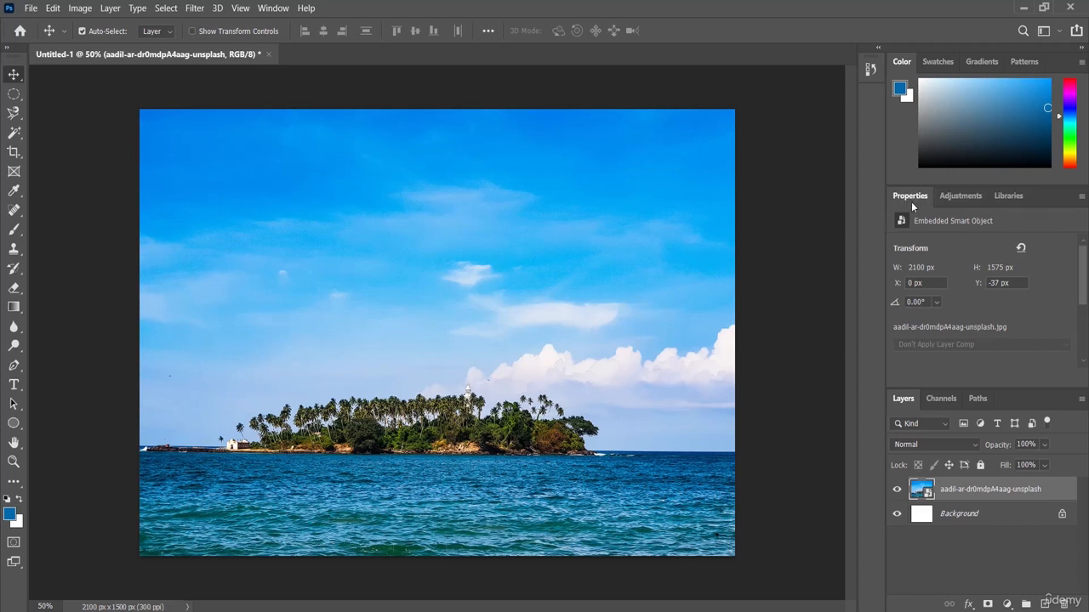
# Add a Levels adjustment layer above the island image and vary its RGB midtones, leaving them slightly darker than the default
pyautogui.click(961, 199)
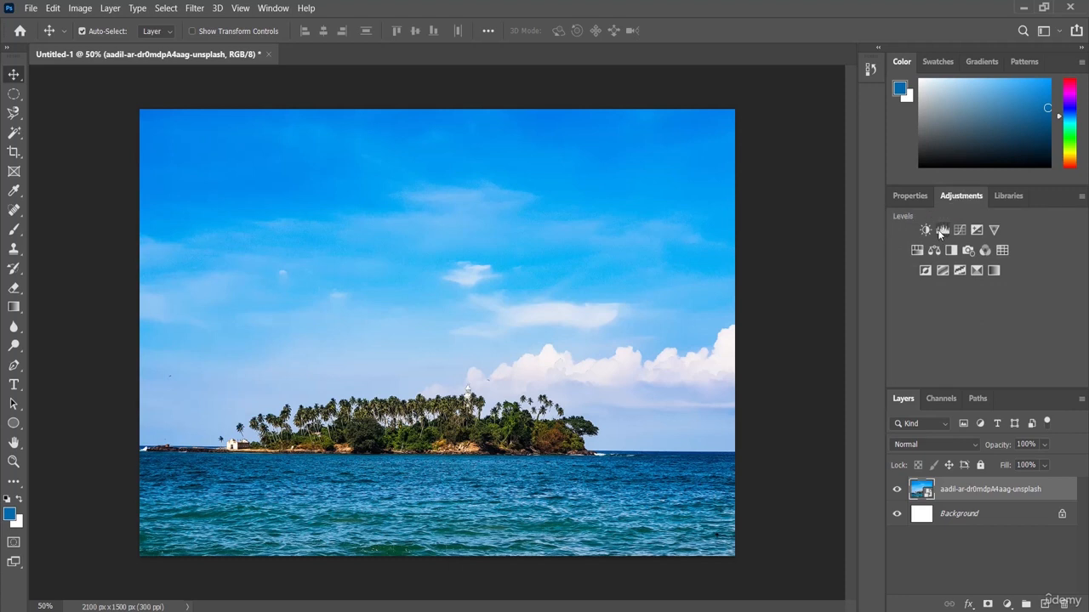
pyautogui.click(942, 229)
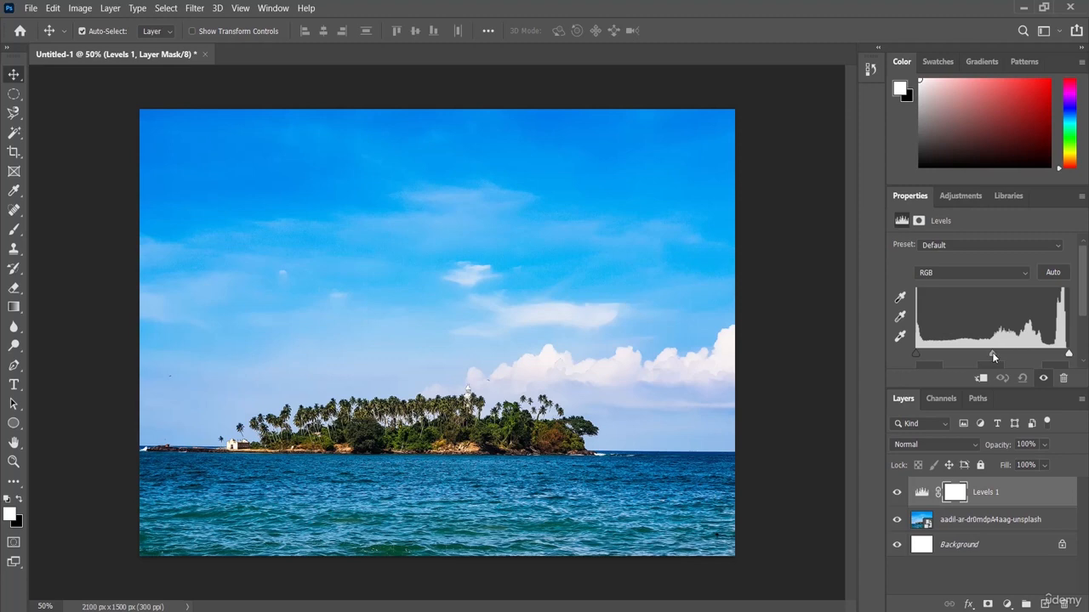
pyautogui.moveTo(991, 352); pyautogui.dragTo(924, 359)
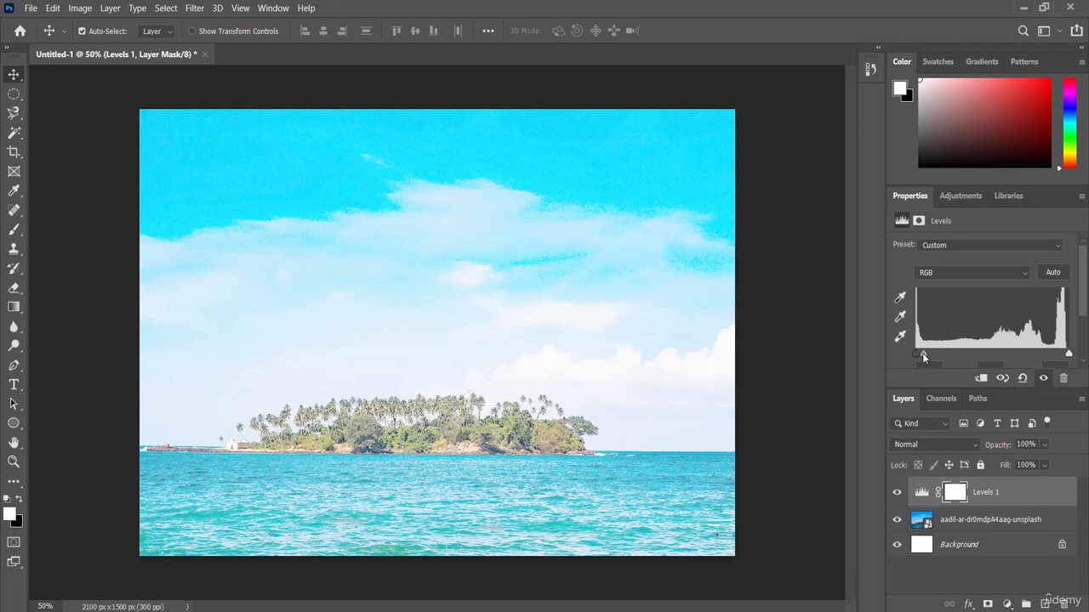
pyautogui.moveTo(922, 353); pyautogui.dragTo(1050, 357)
pyautogui.moveTo(1051, 357); pyautogui.dragTo(1058, 356)
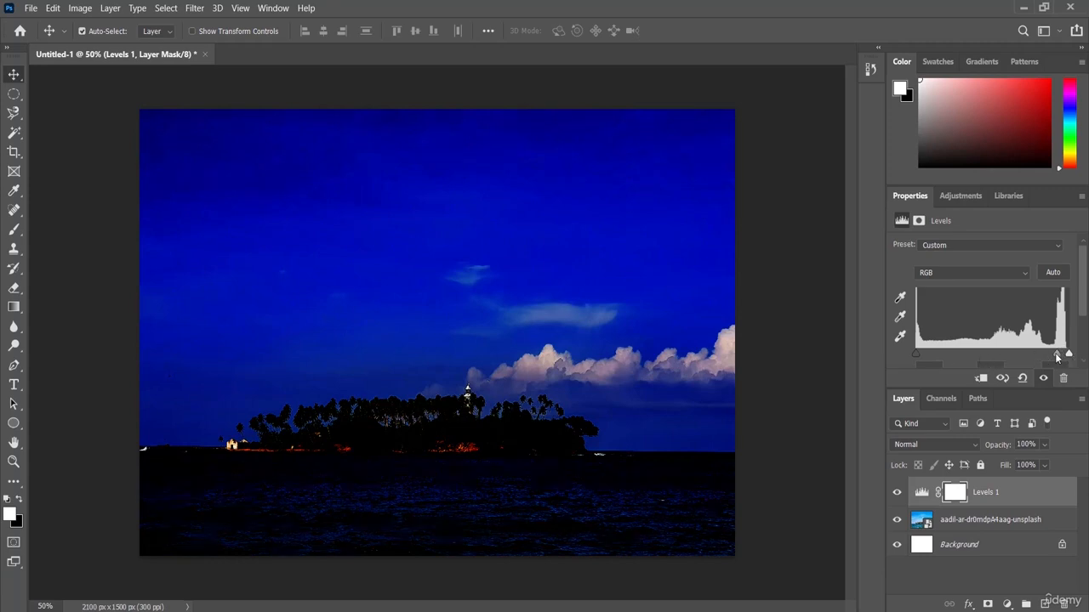
pyautogui.moveTo(1054, 355); pyautogui.dragTo(998, 361)
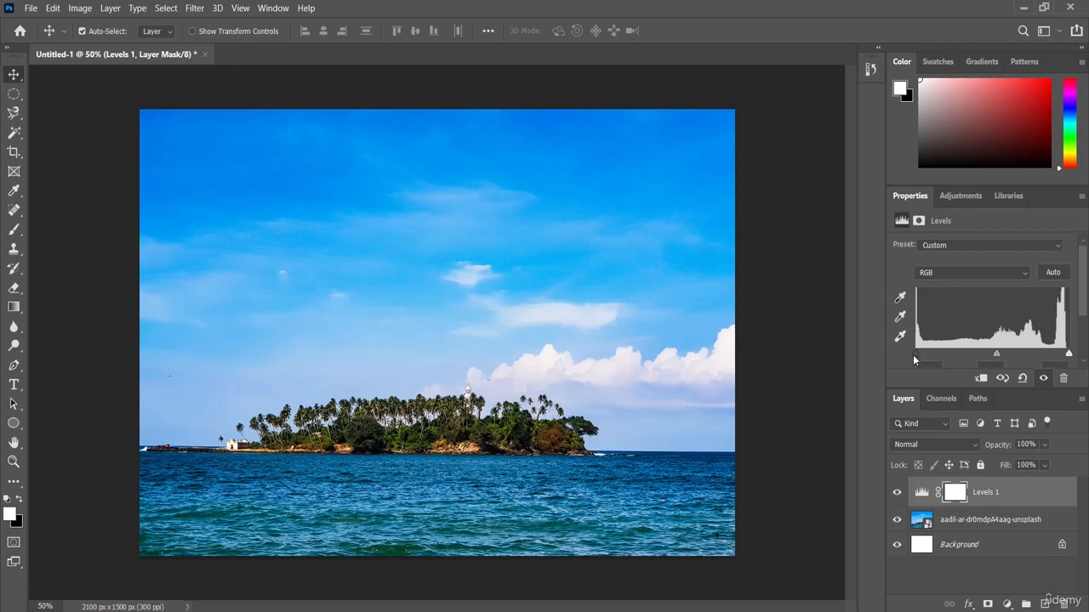
# Try raising the RGB shadow input level to deepen the dark areas, and return it to its minimum
pyautogui.moveTo(914, 352); pyautogui.dragTo(953, 352)
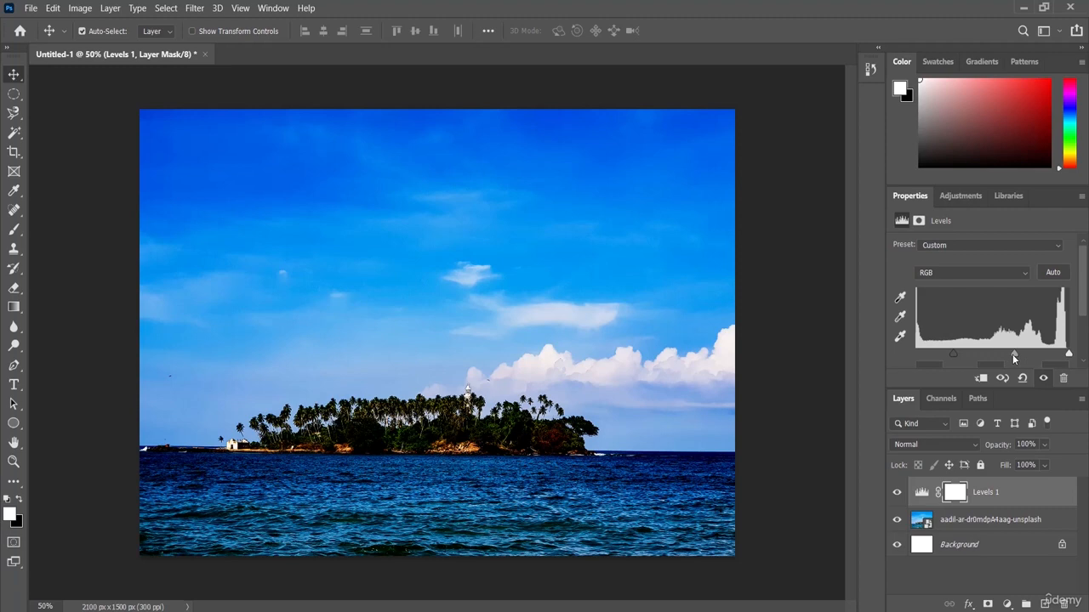
pyautogui.moveTo(954, 352); pyautogui.dragTo(909, 354)
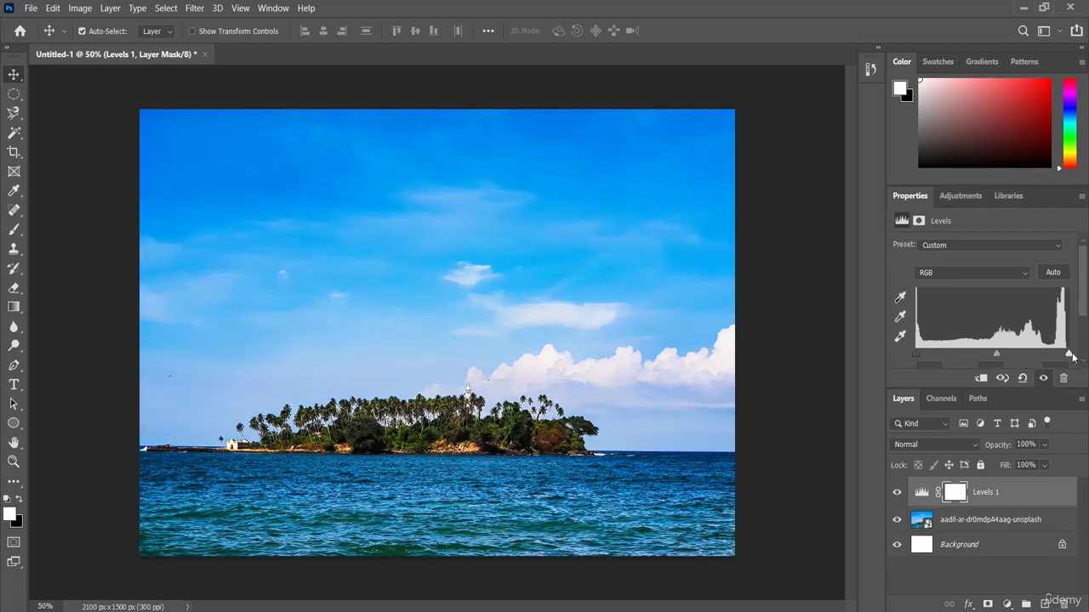
pyautogui.moveTo(1068, 354)
pyautogui.mouseDown()
pyautogui.moveTo(1038, 354)
pyautogui.moveTo(1071, 364)
pyautogui.mouseUp()
# Try brightening the midtones of the Red channel in the Levels adjustment, and return them to the centre
pyautogui.click(954, 274)
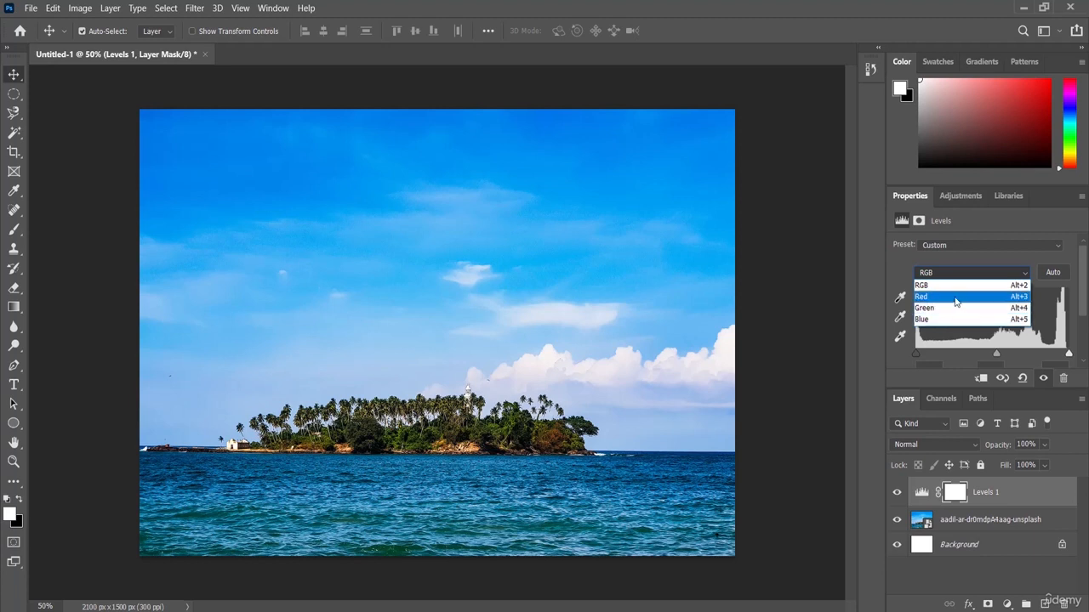
pyautogui.click(935, 297)
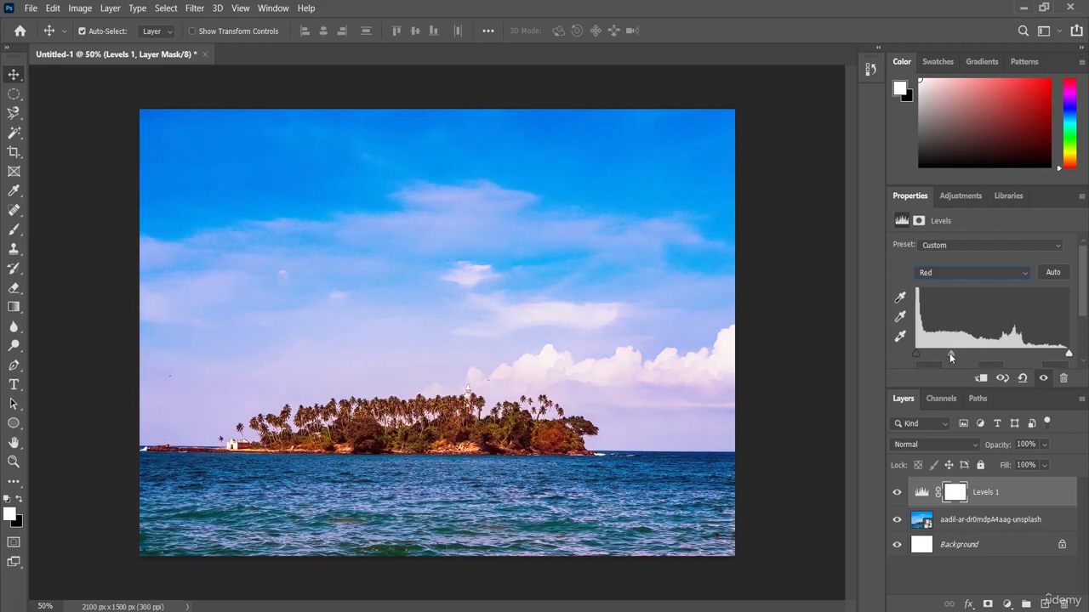
pyautogui.moveTo(951, 356); pyautogui.dragTo(928, 358)
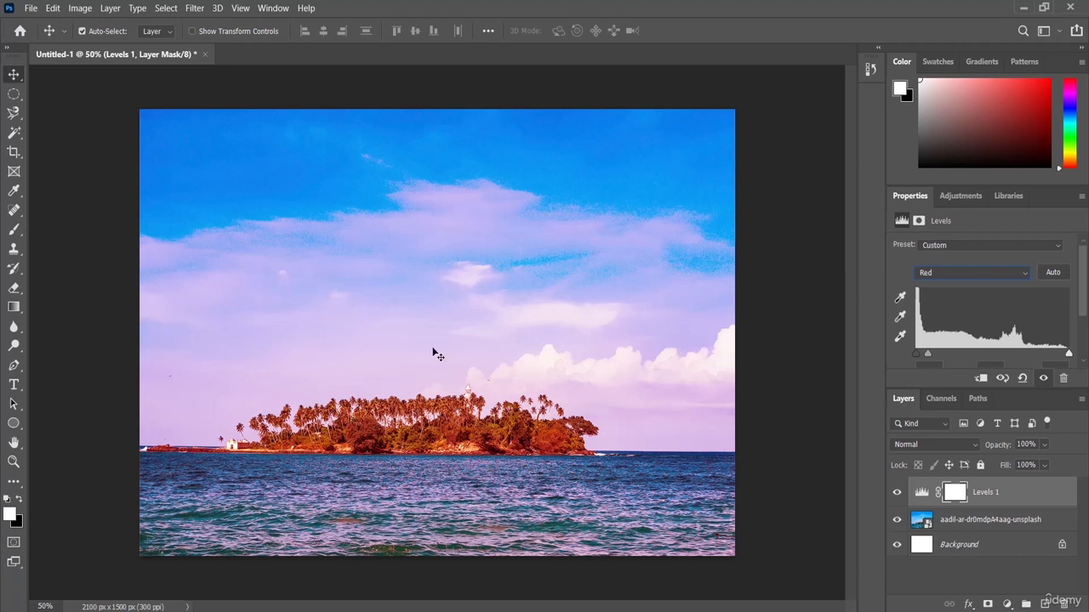
pyautogui.moveTo(928, 356); pyautogui.dragTo(961, 356)
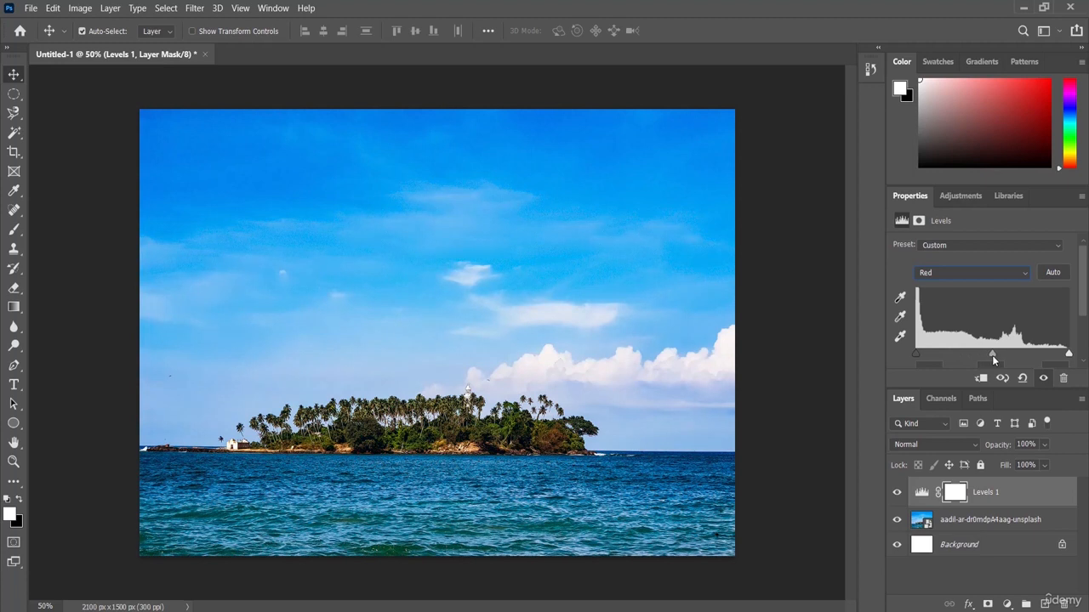
# Try darkening and brightening the midtones of the Green channel in the Levels adjustment, and return them to about the centre
pyautogui.click(1024, 274)
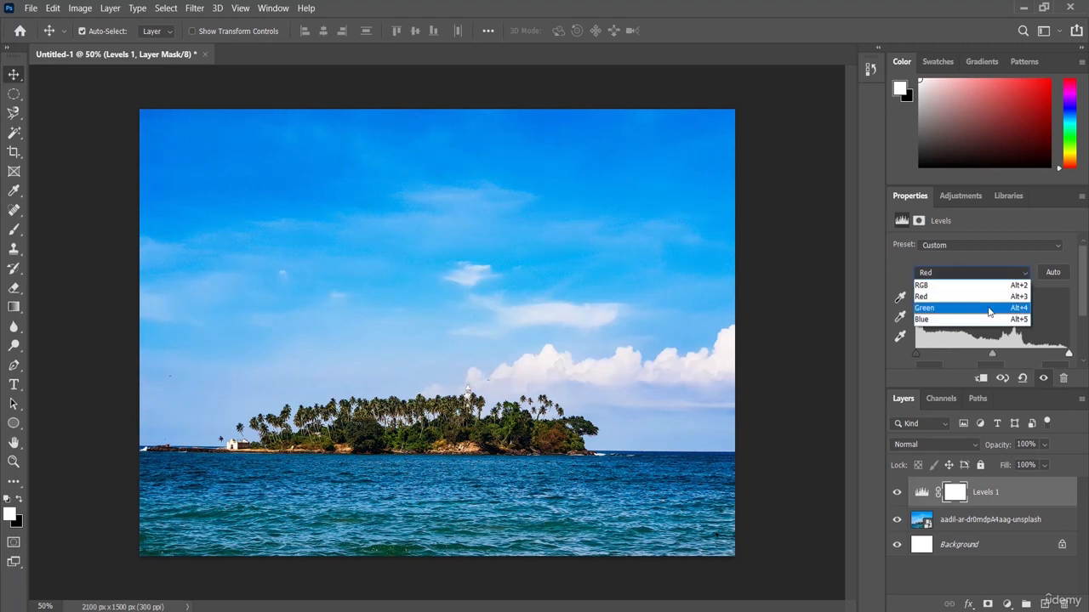
pyautogui.click(949, 311)
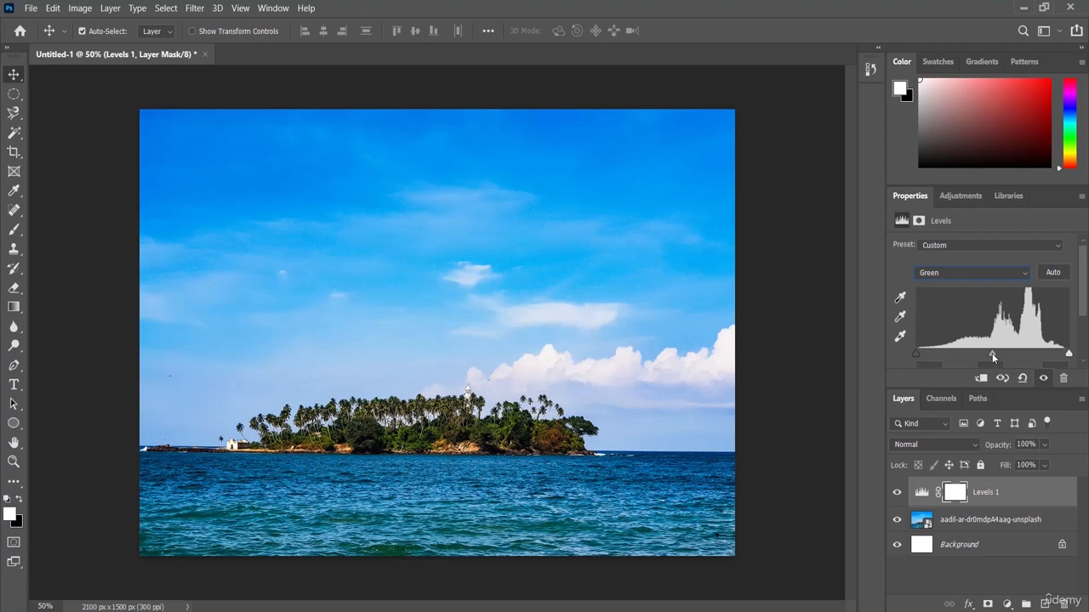
pyautogui.moveTo(990, 353); pyautogui.dragTo(1021, 354)
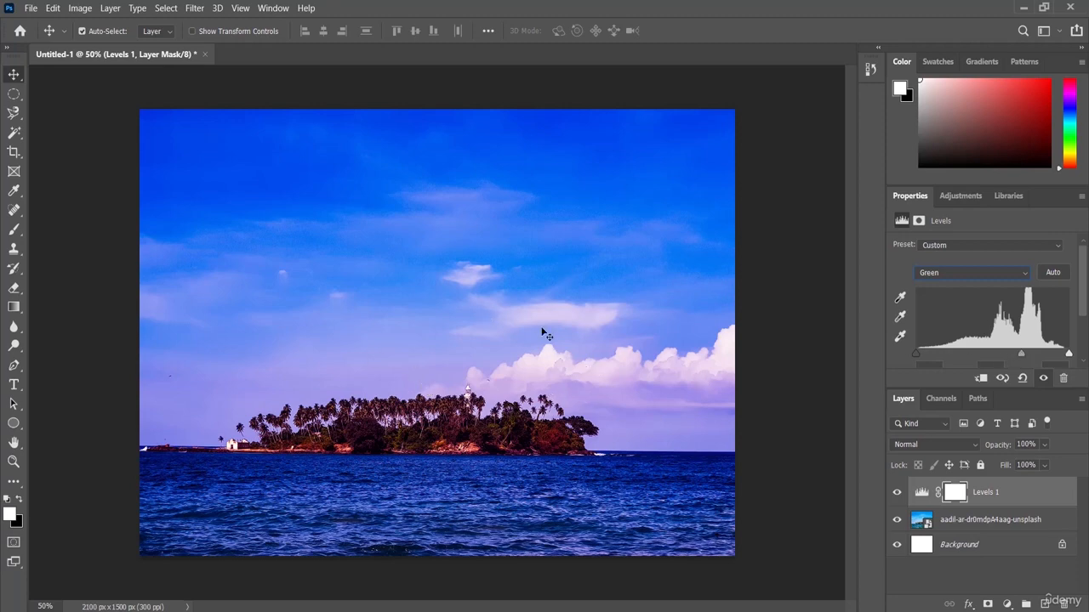
pyautogui.moveTo(1021, 354); pyautogui.dragTo(945, 358)
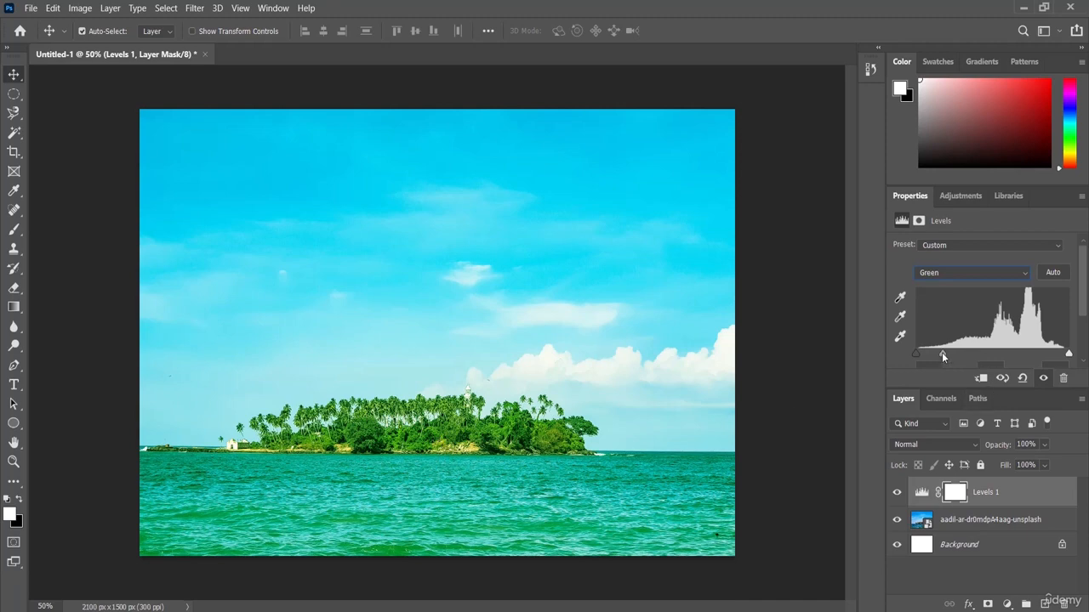
pyautogui.moveTo(941, 353); pyautogui.dragTo(992, 359)
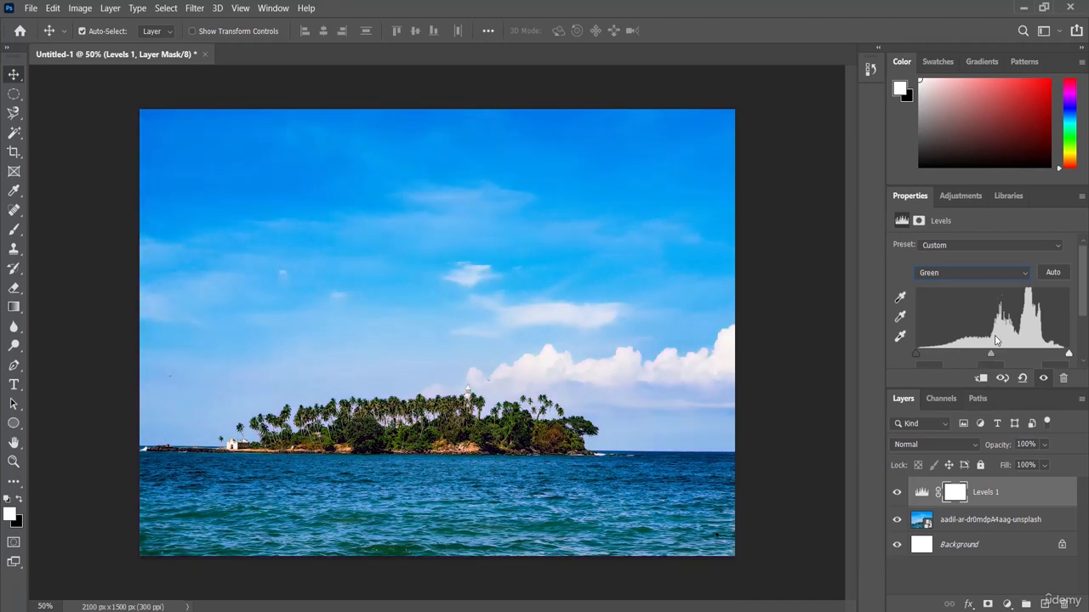
# Vary the midtones of the Blue channel in the Levels adjustment, leaving them slightly darker than the default
pyautogui.click(978, 272)
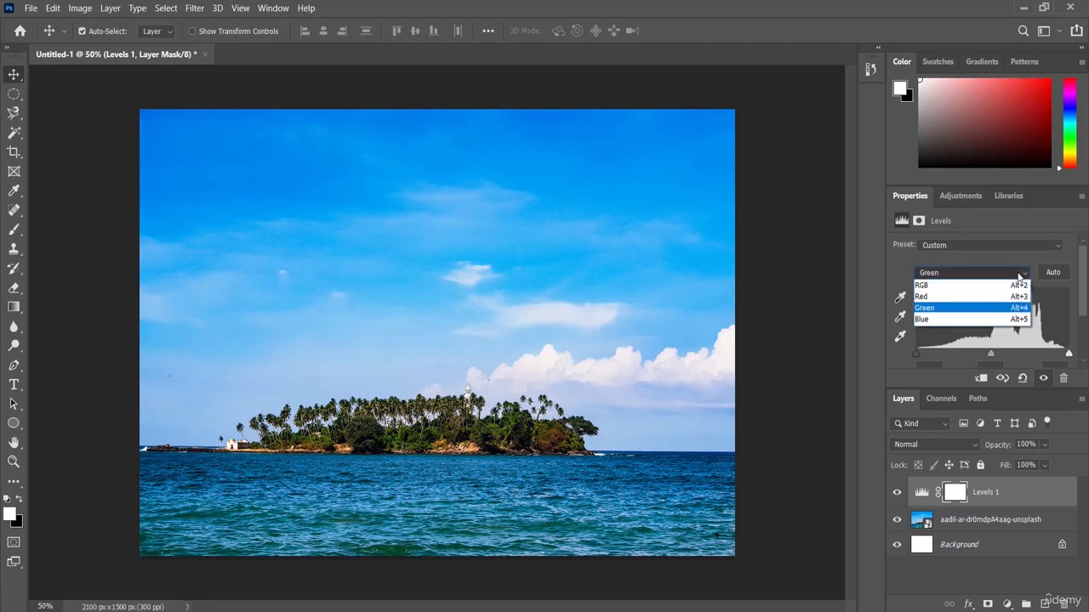
pyautogui.click(969, 321)
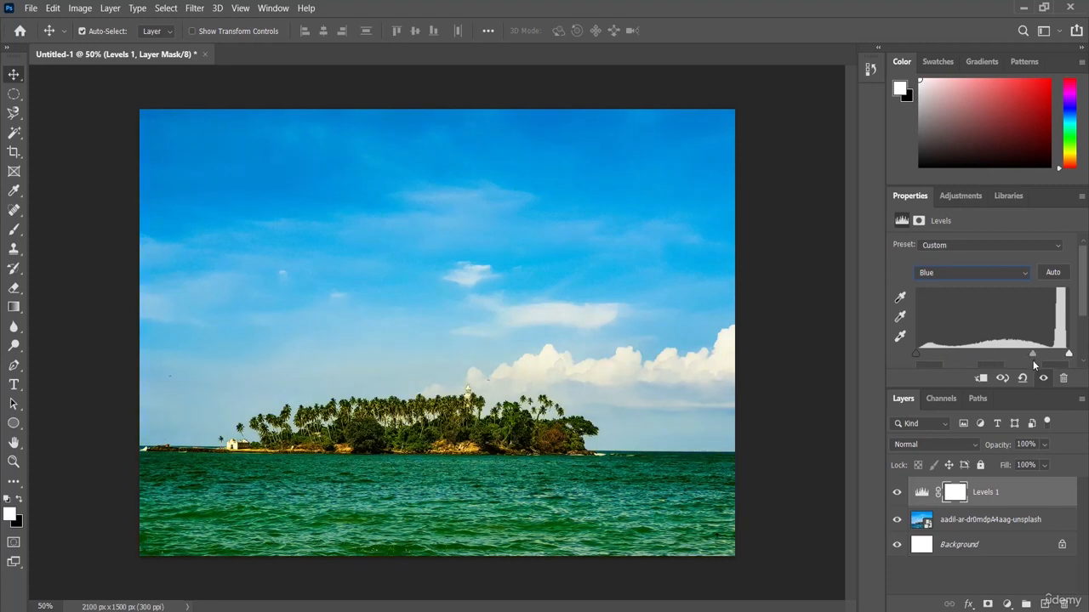
pyautogui.moveTo(1032, 360); pyautogui.dragTo(1005, 362)
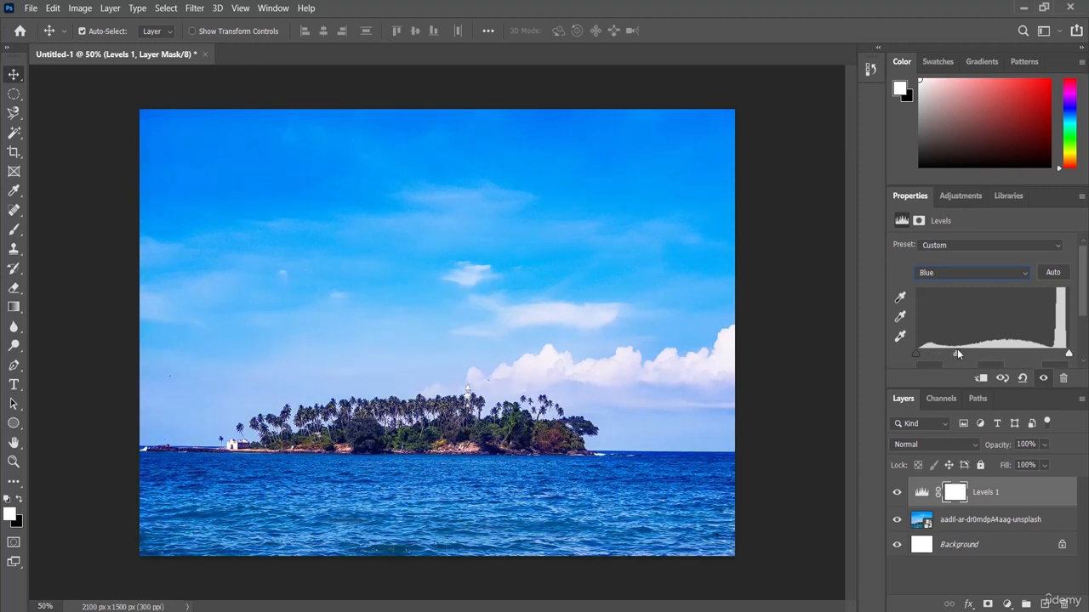
pyautogui.moveTo(957, 354); pyautogui.dragTo(1048, 359)
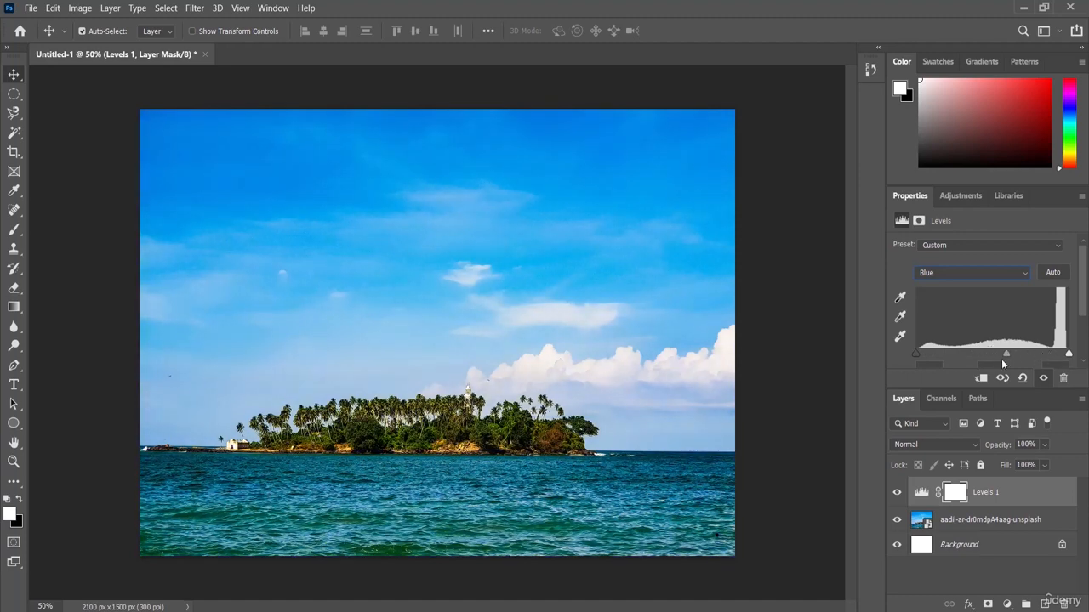